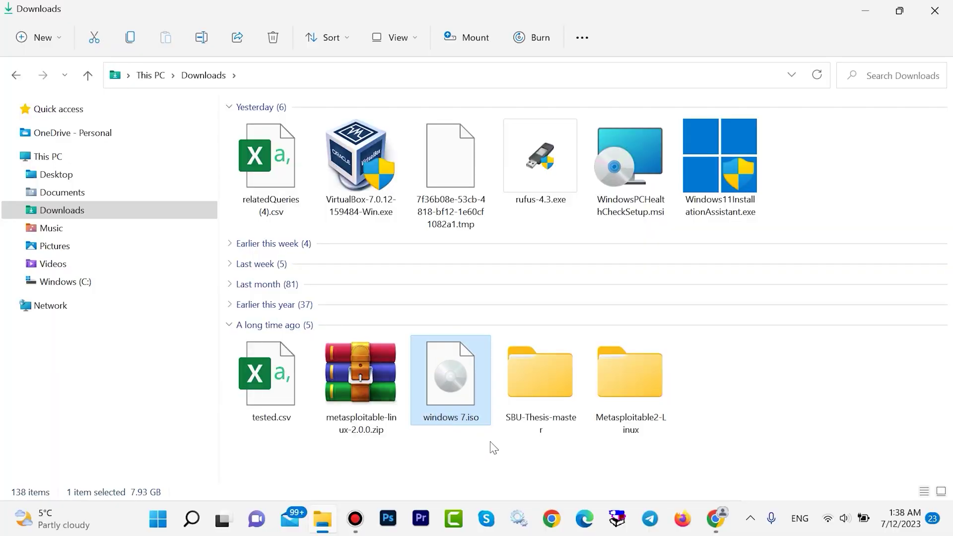
# - Cut windows 7.iso from Downloads and paste it onto the desktop
pyautogui.rightClick(446, 385)
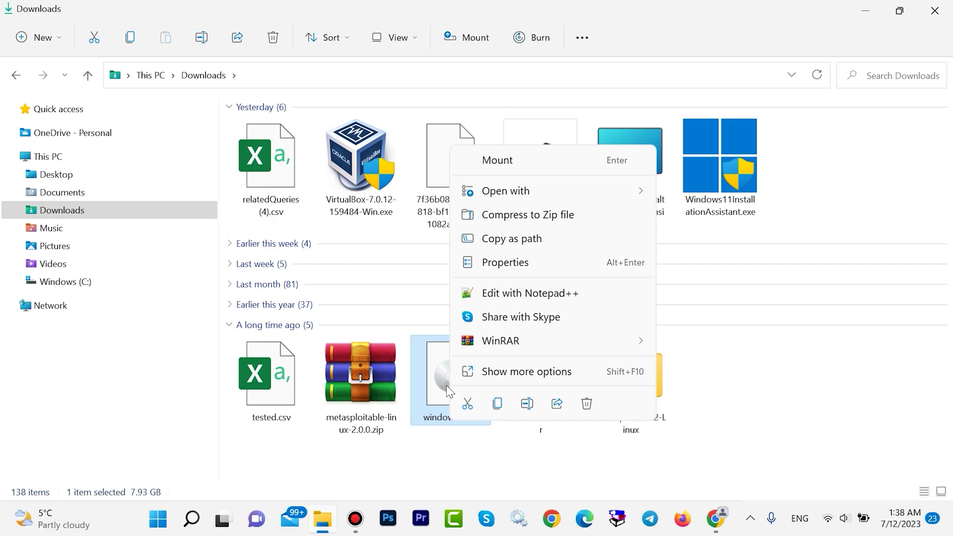
pyautogui.click(466, 403)
pyautogui.click(850, 15)
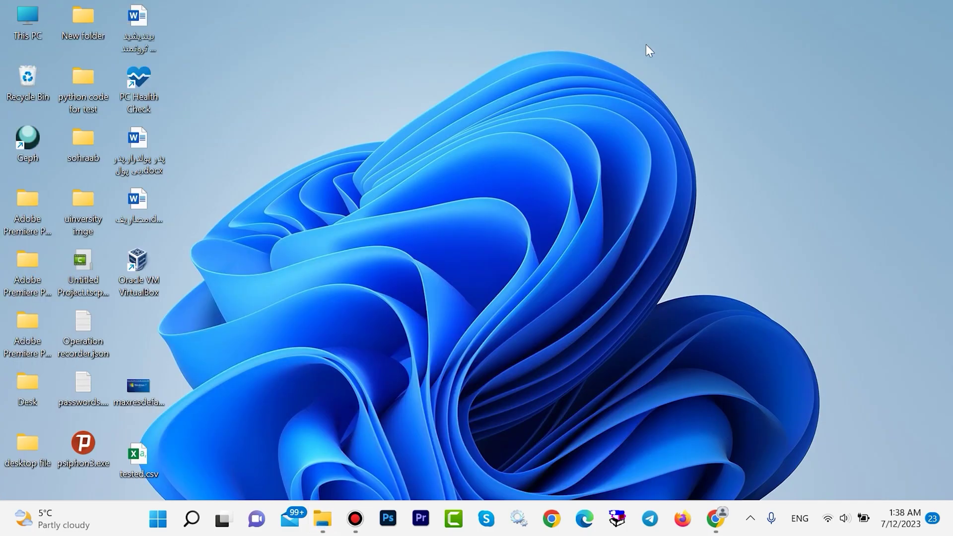
pyautogui.rightClick(543, 46)
pyautogui.click(565, 66)
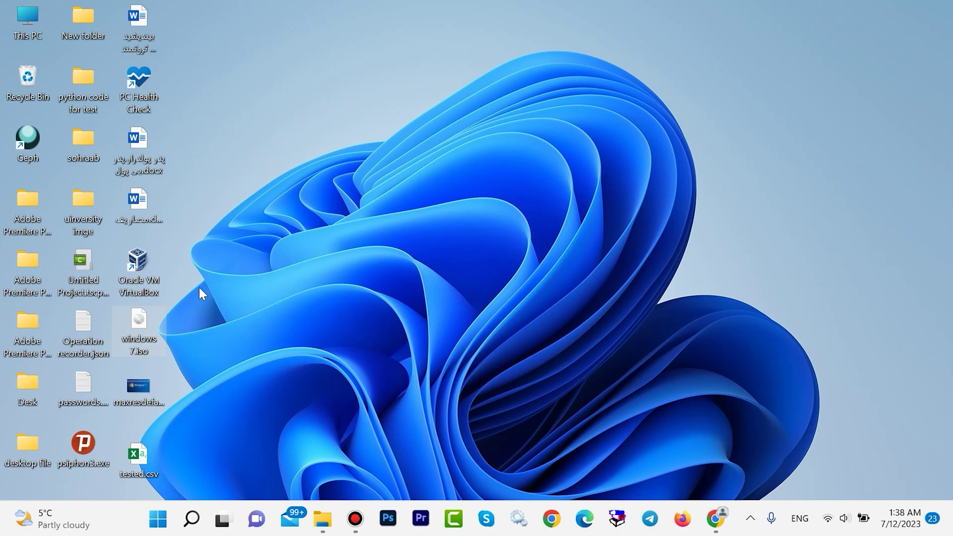
# - Drag the windows 7.iso icon up near the top of the desktop
pyautogui.moveTo(139, 328); pyautogui.dragTo(471, 62)
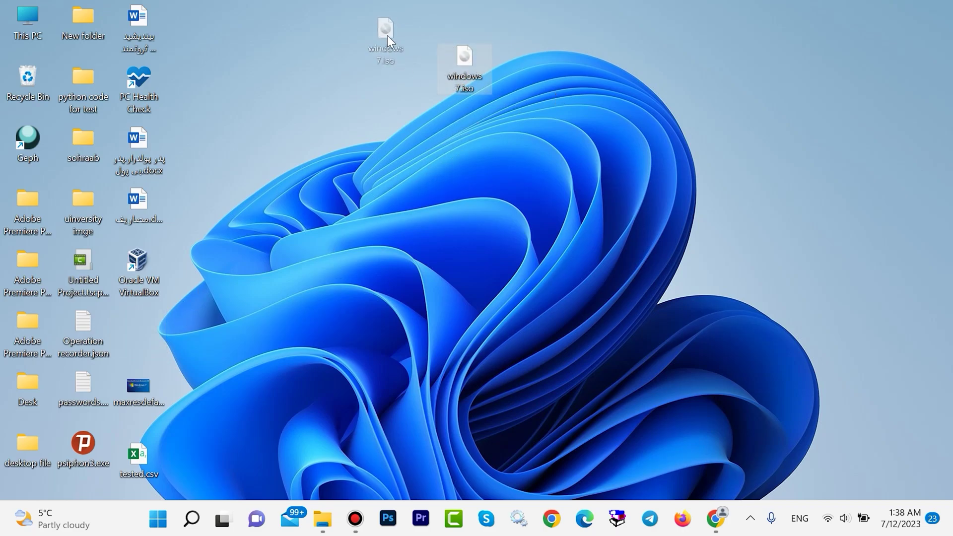
pyautogui.moveTo(387, 35); pyautogui.dragTo(387, 36)
pyautogui.moveTo(504, 102)
pyautogui.mouseDown()
pyautogui.moveTo(359, 54)
pyautogui.moveTo(339, 17)
pyautogui.mouseUp()
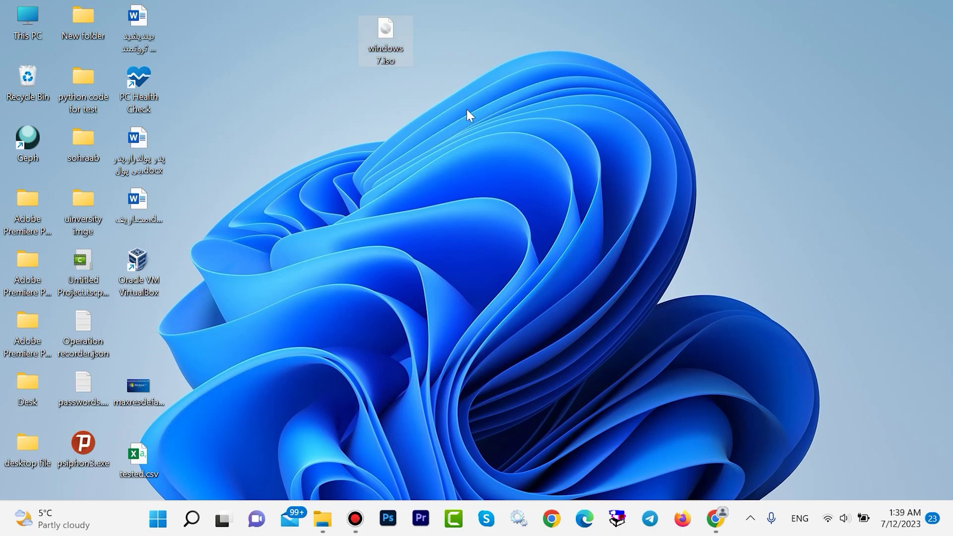
pyautogui.moveTo(499, 117); pyautogui.dragTo(355, 23)
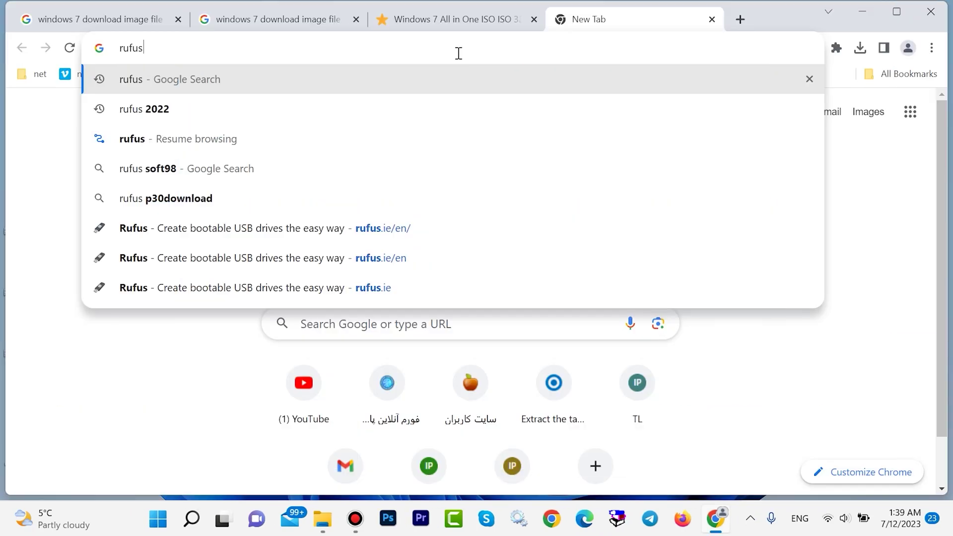
# - Search for rufus, go to rufus.ie and download rufus-4.3.exe, dismissing the ad
pyautogui.press('Return')
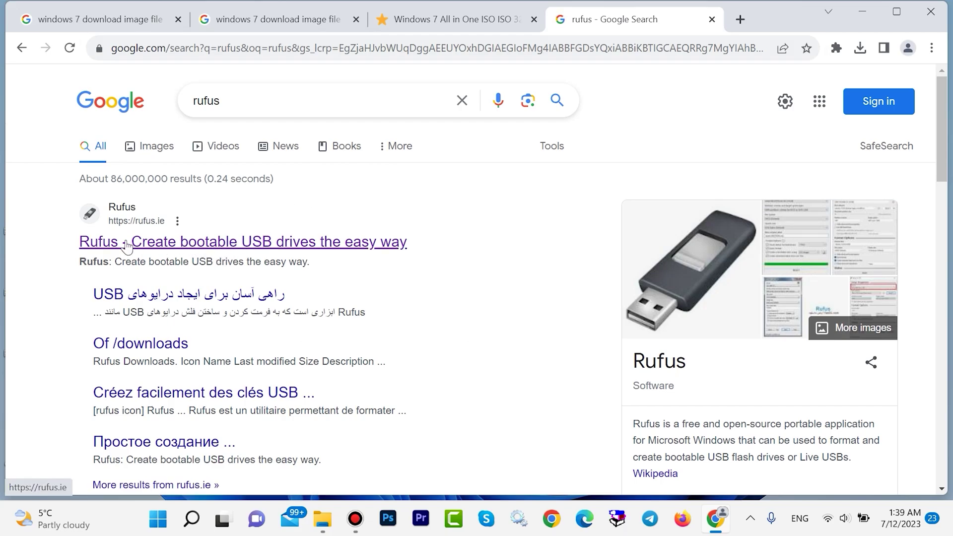
pyautogui.click(159, 246)
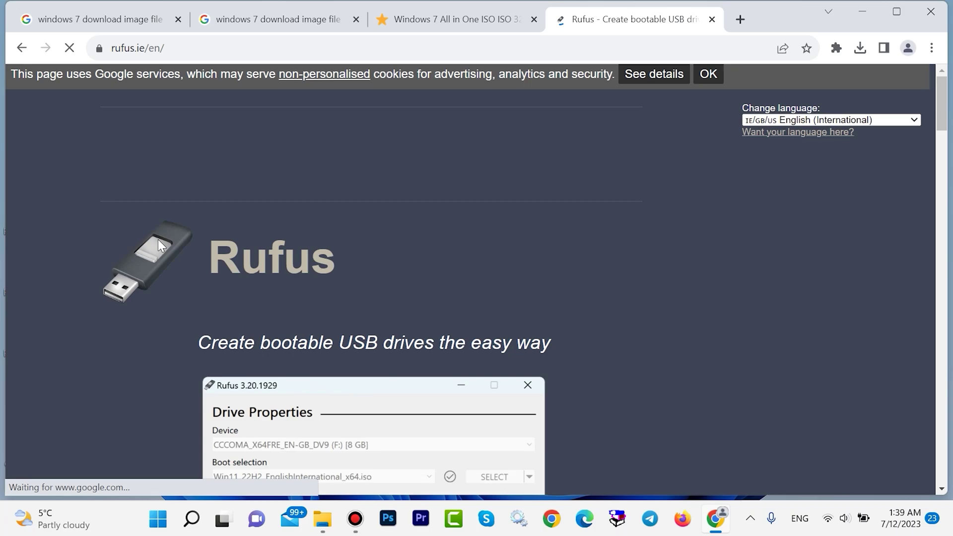
pyautogui.scroll(-4, 448, 198)
pyautogui.scroll(-6, 441, 191)
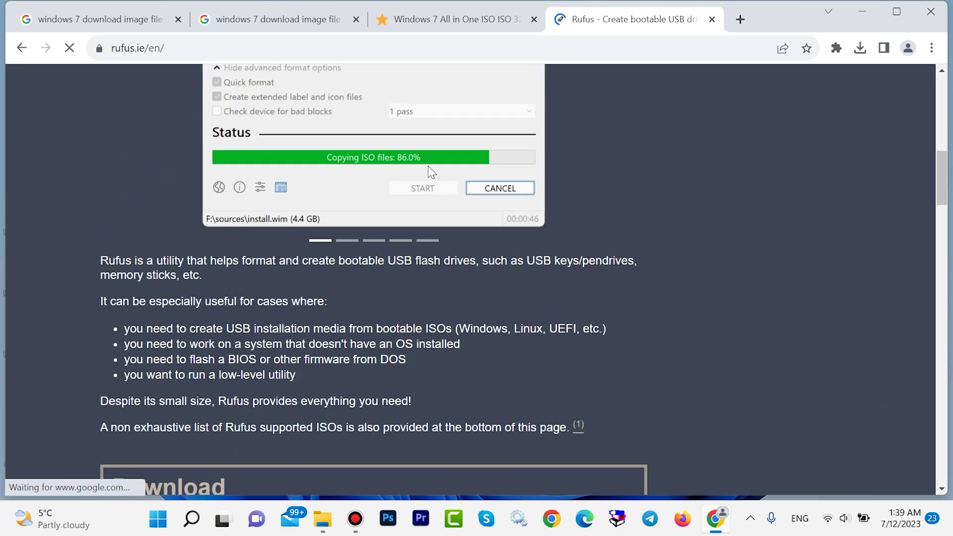
pyautogui.scroll(-5, 427, 164)
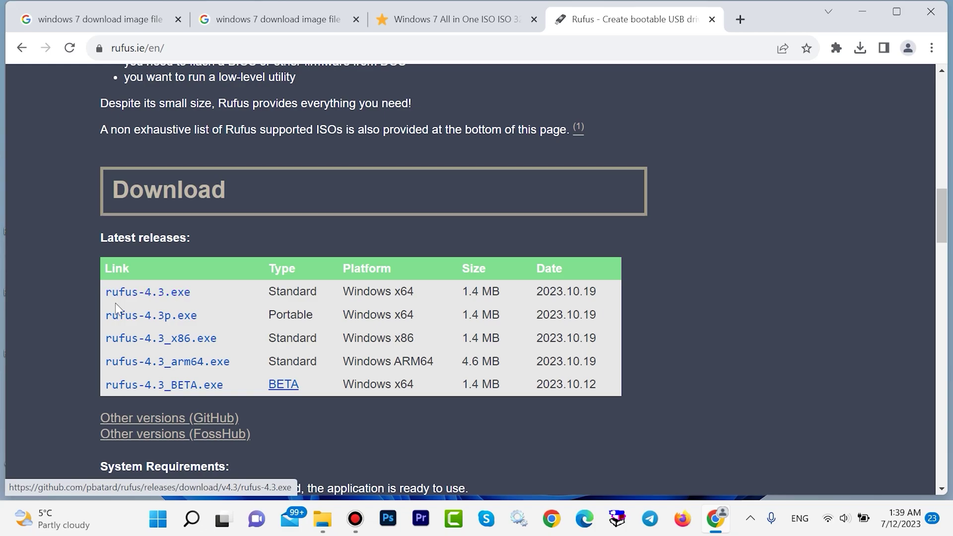
pyautogui.click(158, 296)
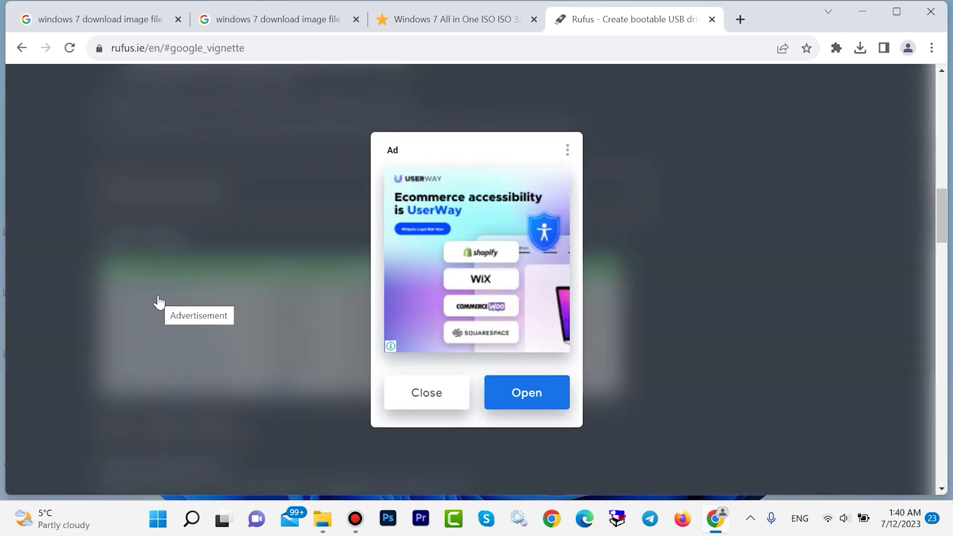
pyautogui.click(415, 396)
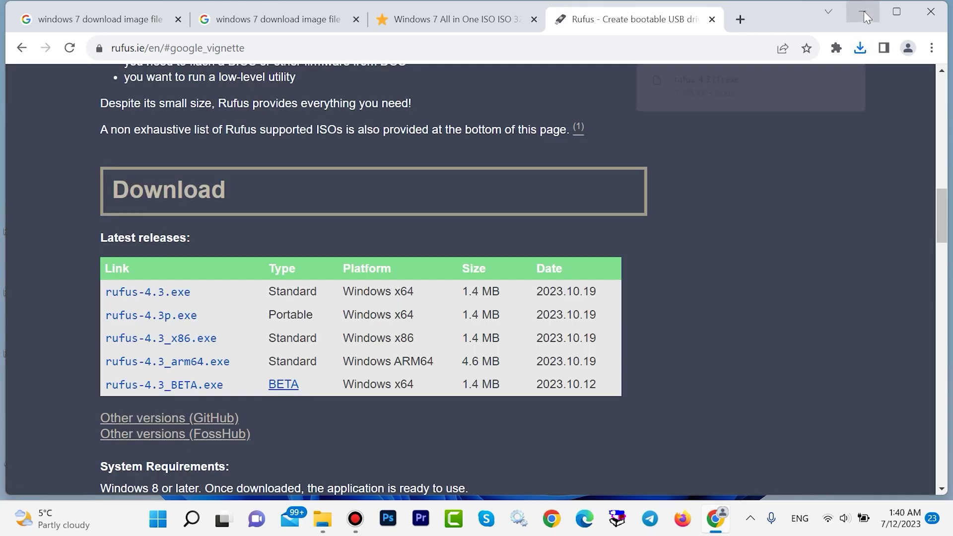
# - Close Chrome and launch rufus-4.3 (1).exe from the Downloads folder
pyautogui.click(929, 11)
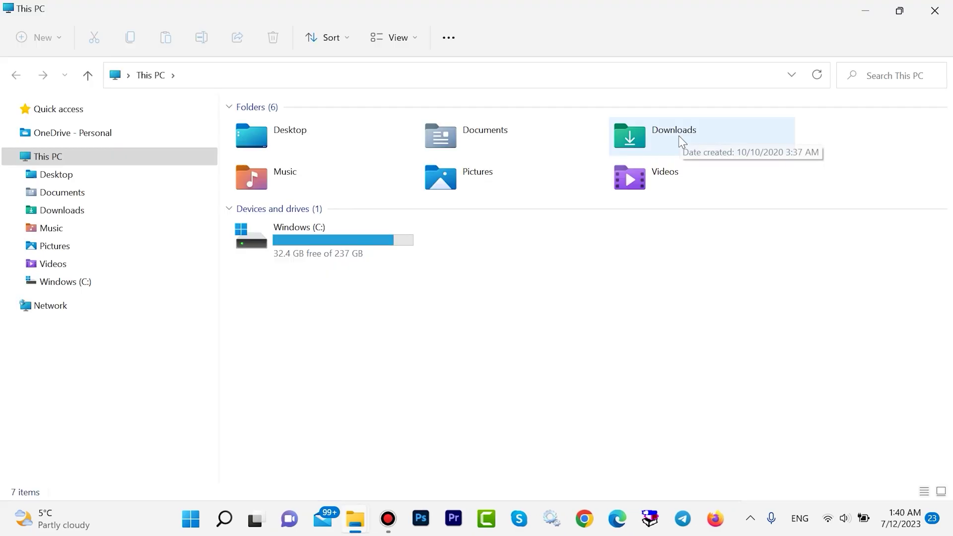
pyautogui.doubleClick(680, 142)
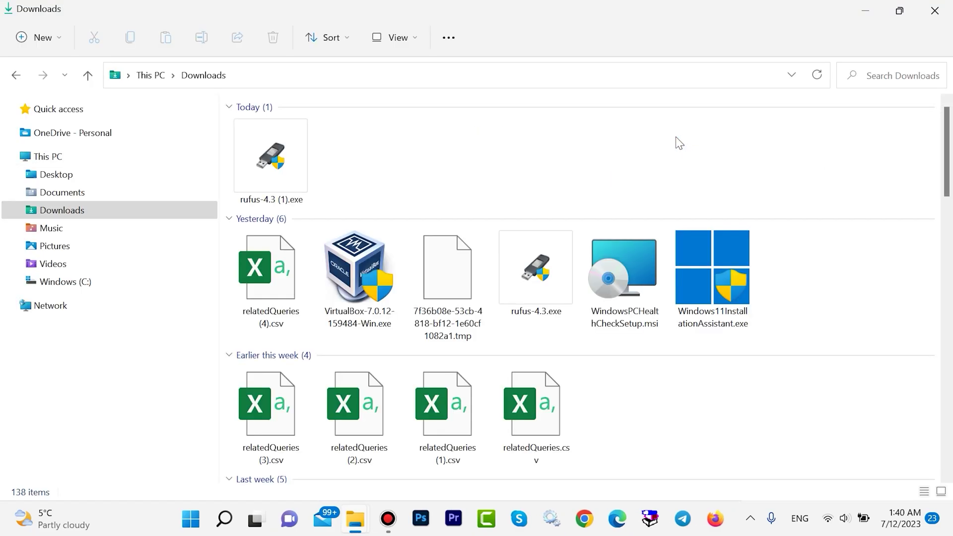
pyautogui.click(275, 153)
pyautogui.doubleClick(275, 154)
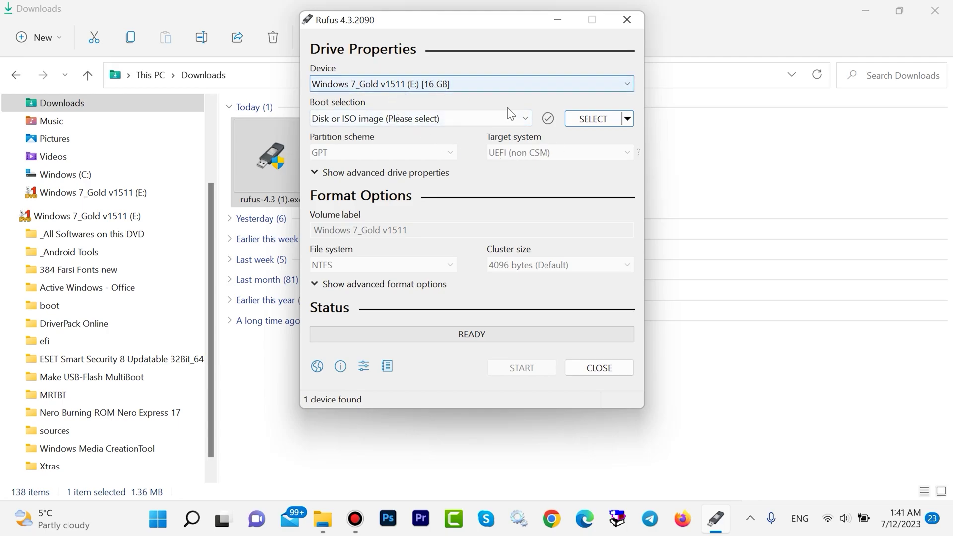
# - Choose windows 7.iso on the Desktop as the Rufus boot image
pyautogui.click(593, 119)
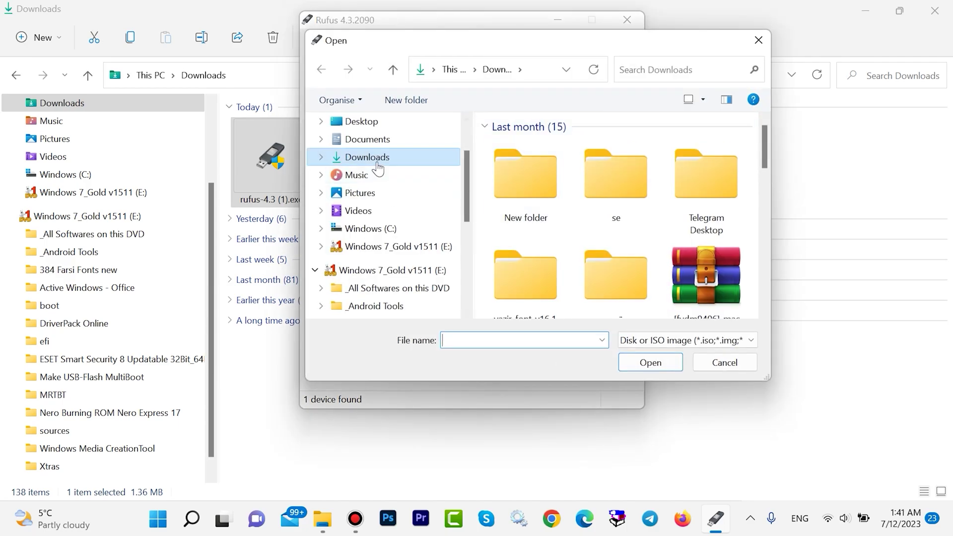
pyautogui.click(373, 124)
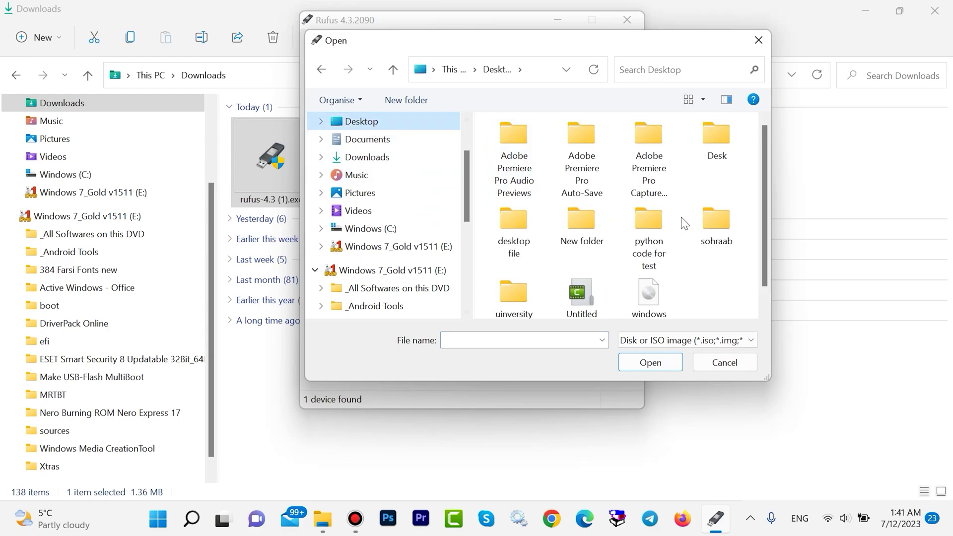
pyautogui.scroll(-1, 671, 297)
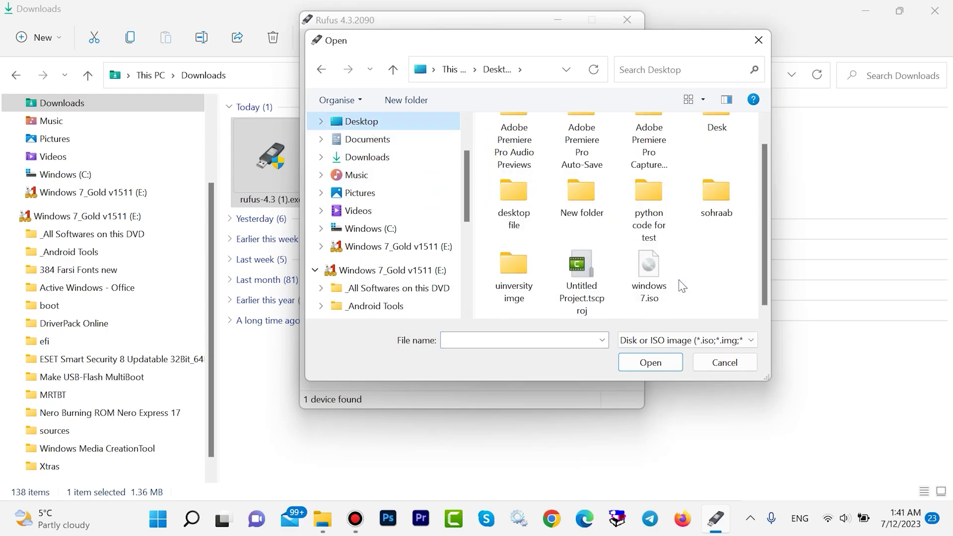
pyautogui.click(649, 279)
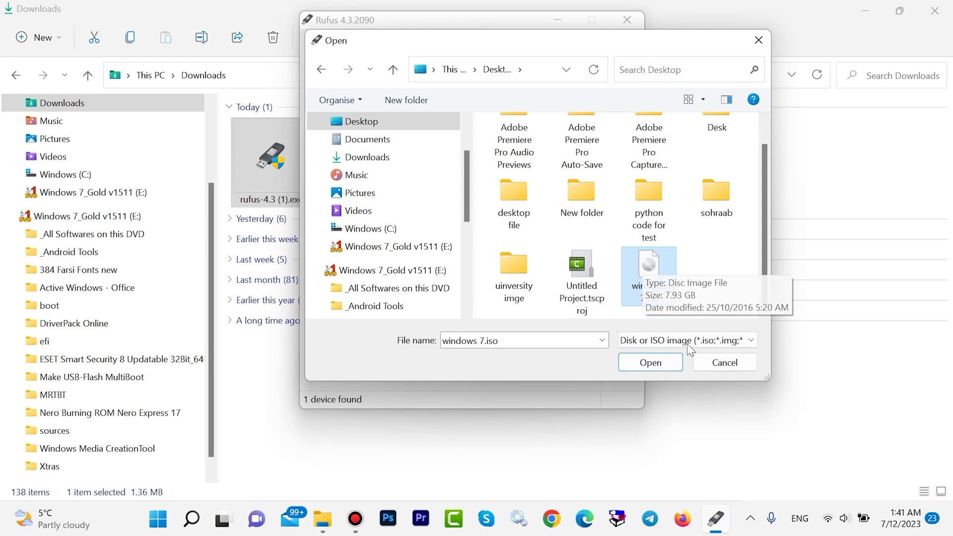
pyautogui.click(653, 364)
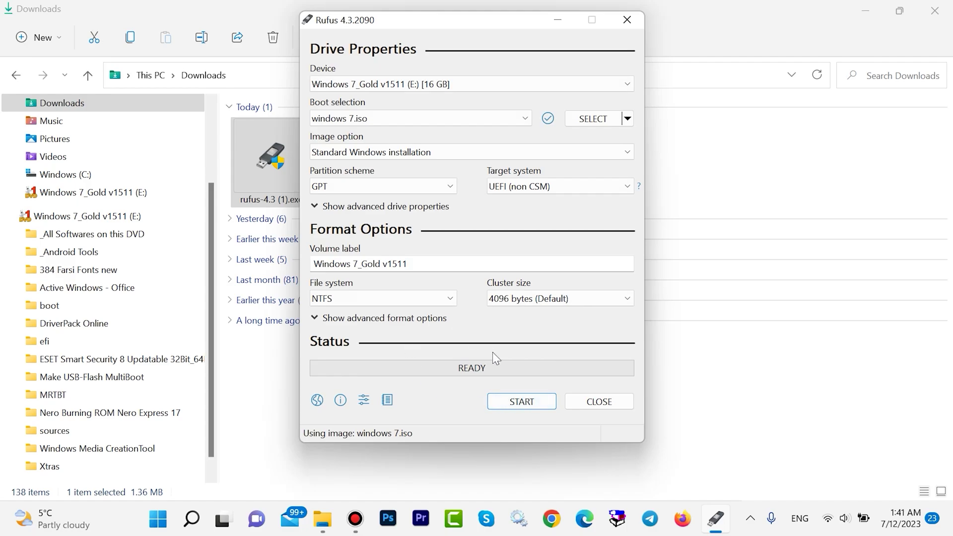
# - Start writing to the USB drive, accepting the UEFI warning and the data-erase confirmation
pyautogui.click(511, 403)
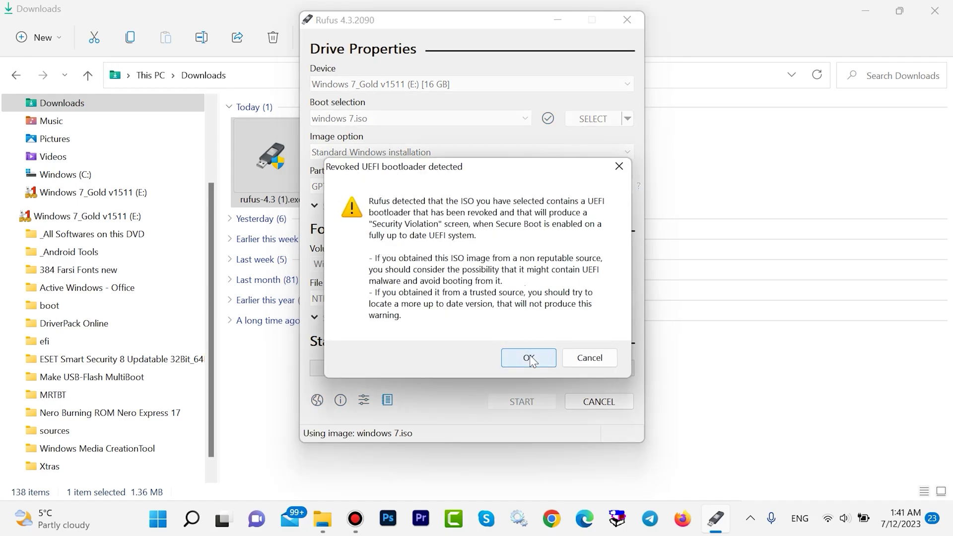
pyautogui.click(529, 358)
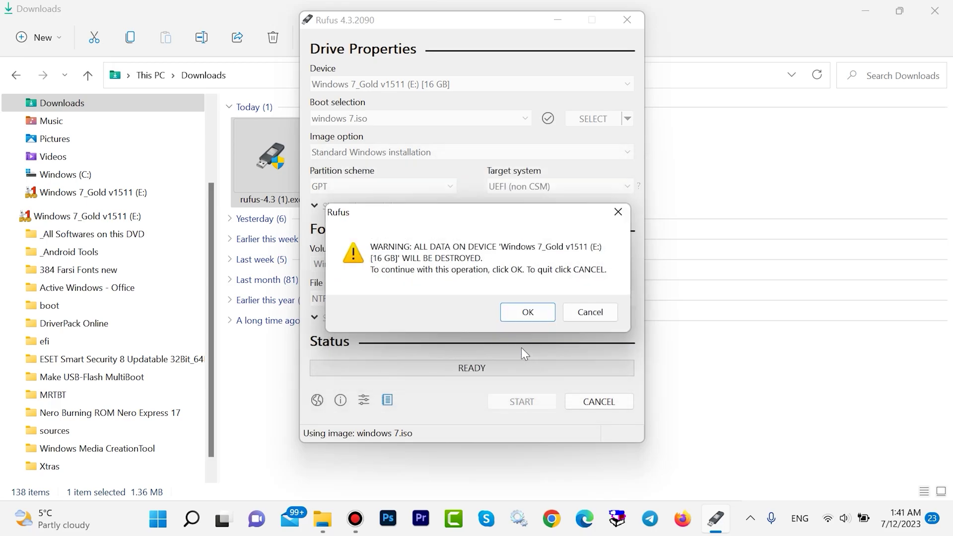
pyautogui.click(526, 313)
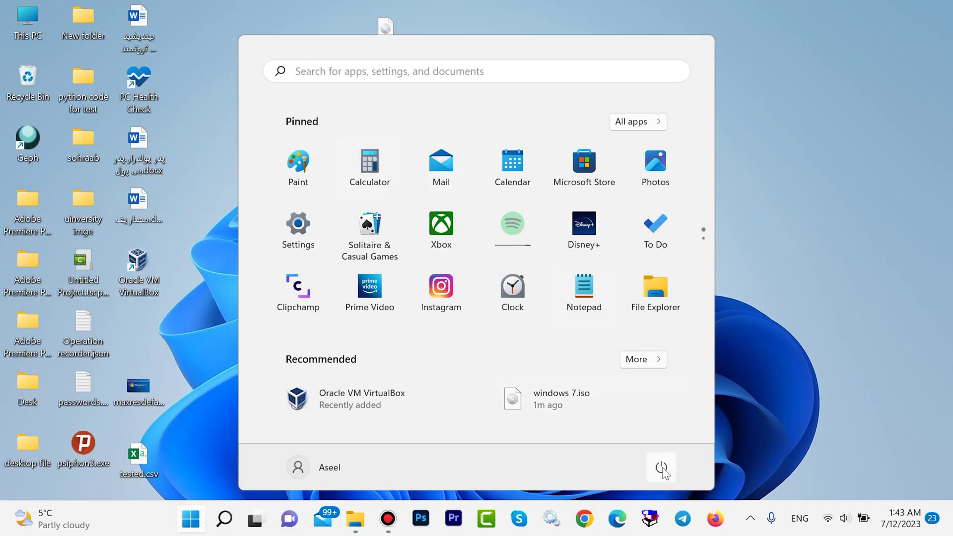
# - Restart the PC from the Start menu's power options to boot from USB
pyautogui.click(662, 468)
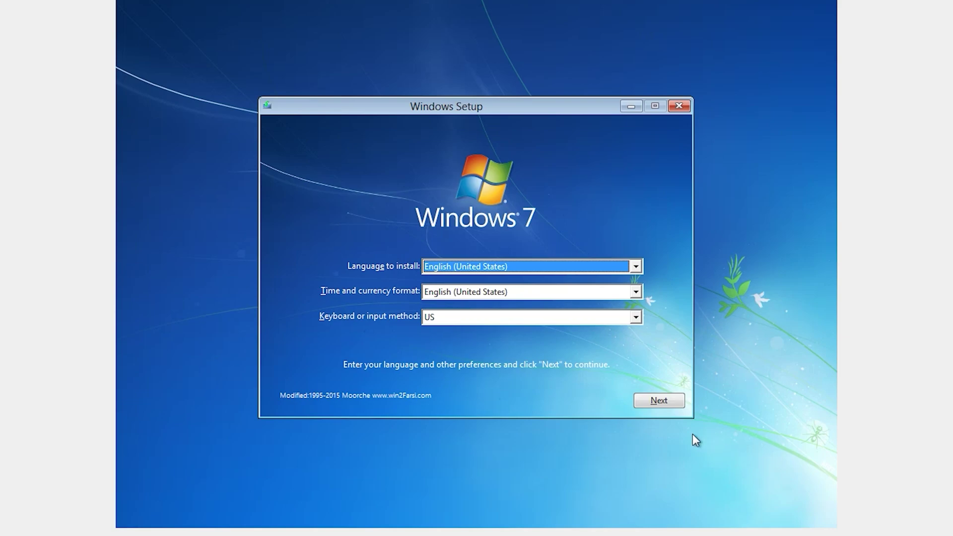
# - Begin Windows 7 SP1 setup with default language and Gold Edition, accept the licence, choose Custom
pyautogui.click(647, 406)
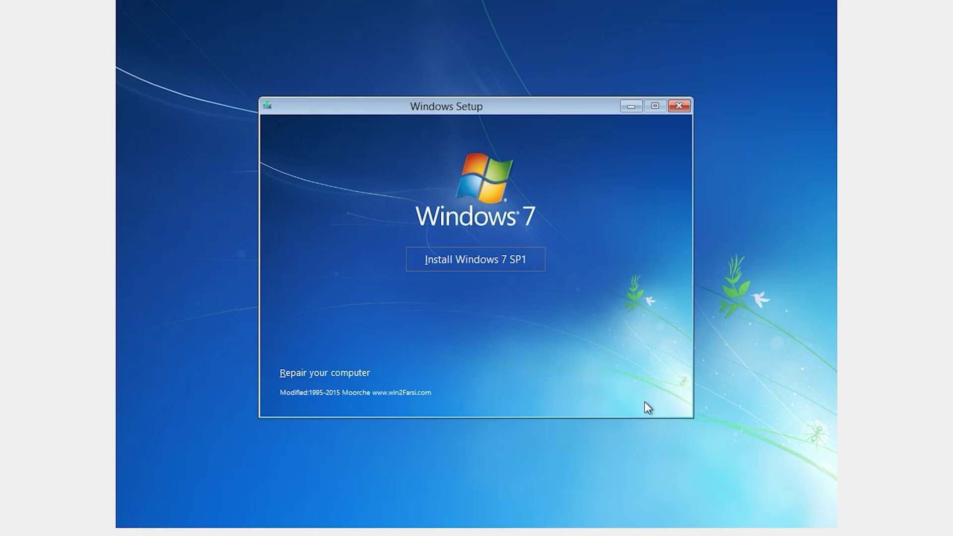
pyautogui.click(446, 268)
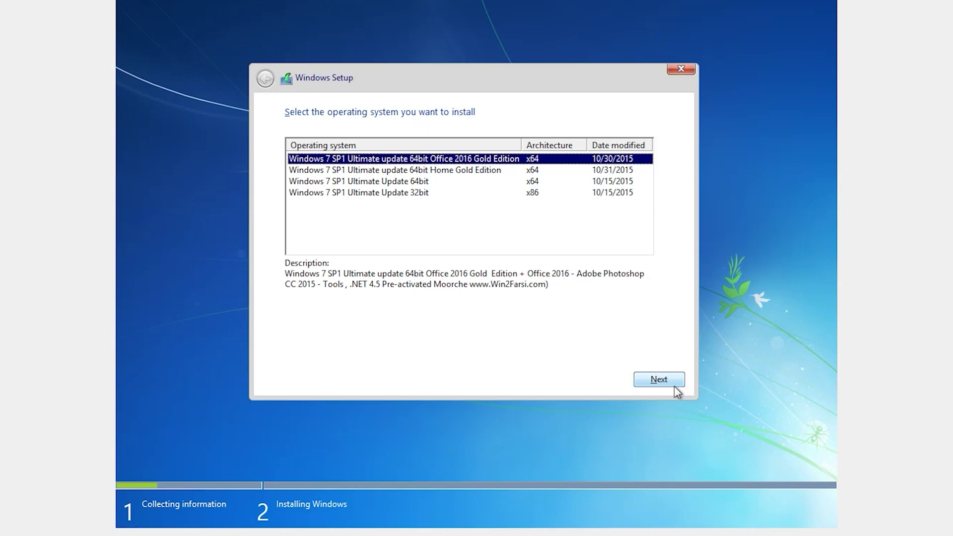
pyautogui.click(656, 386)
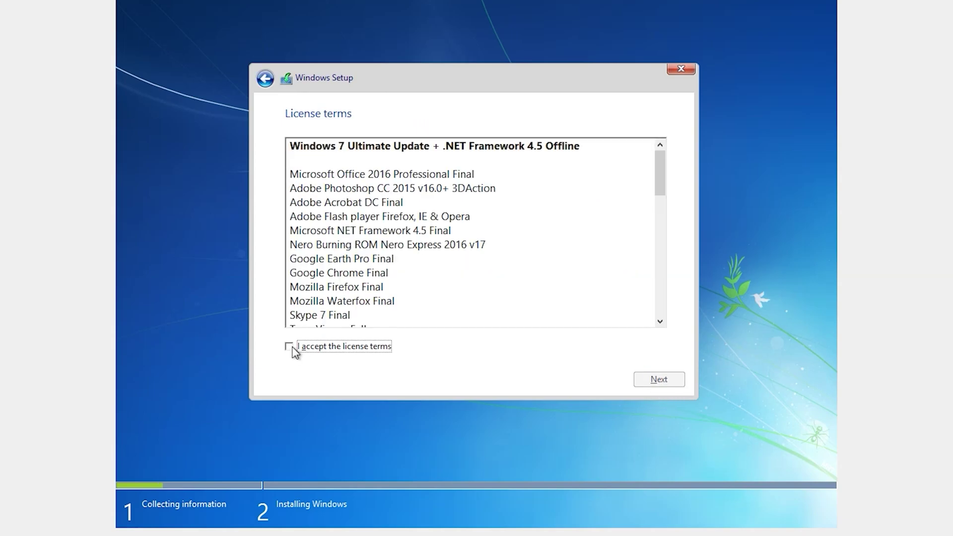
pyautogui.click(290, 346)
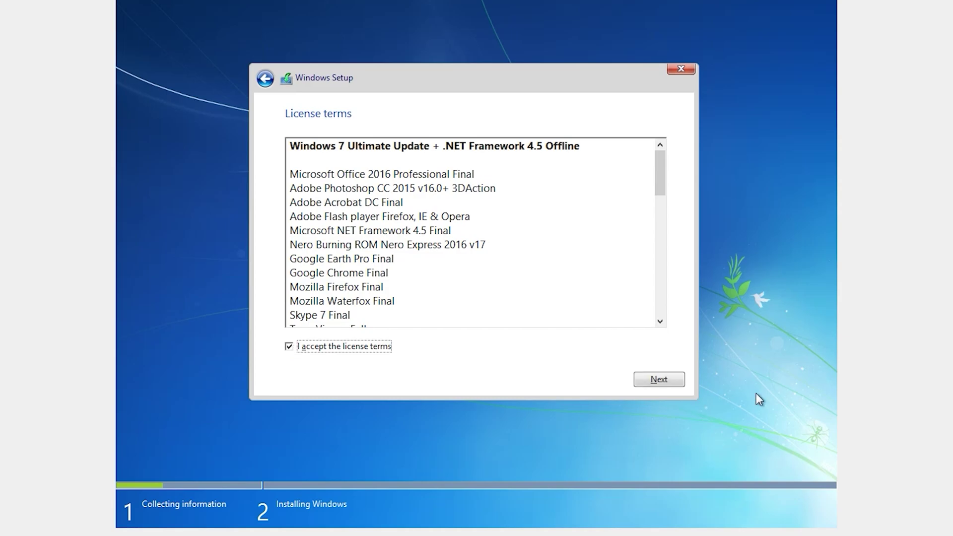
pyautogui.click(660, 383)
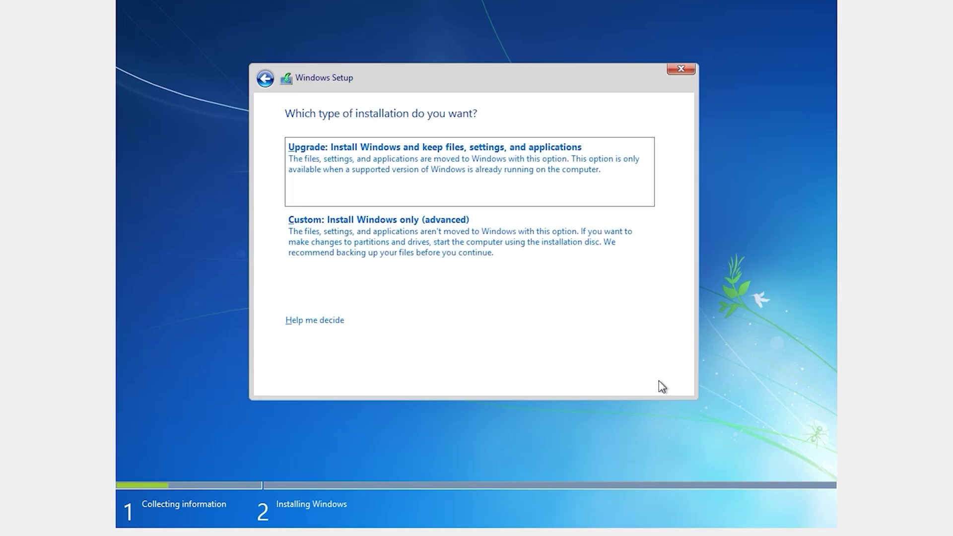
pyautogui.click(323, 239)
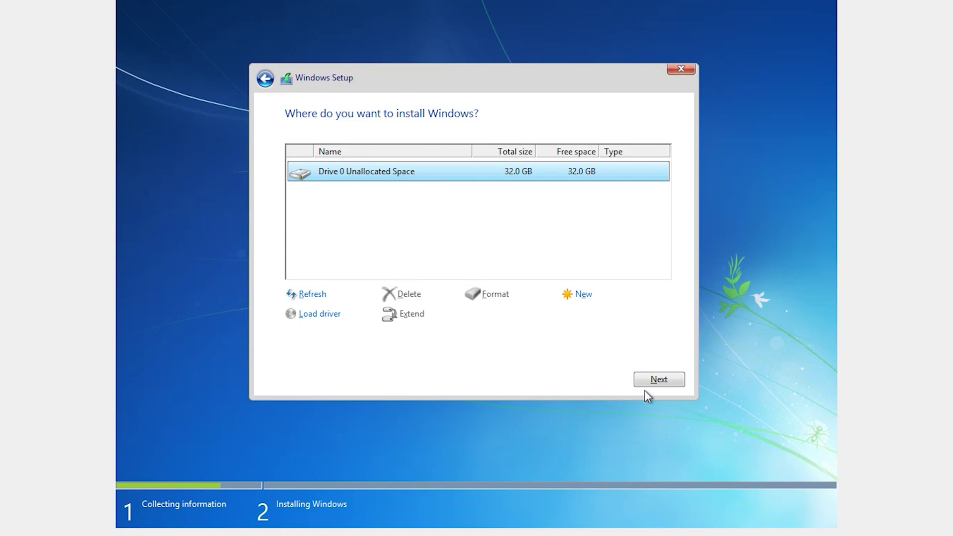
# - Install onto Drive 0's unallocated space, then boot Windows 7 from the Boot Manager
pyautogui.click(653, 380)
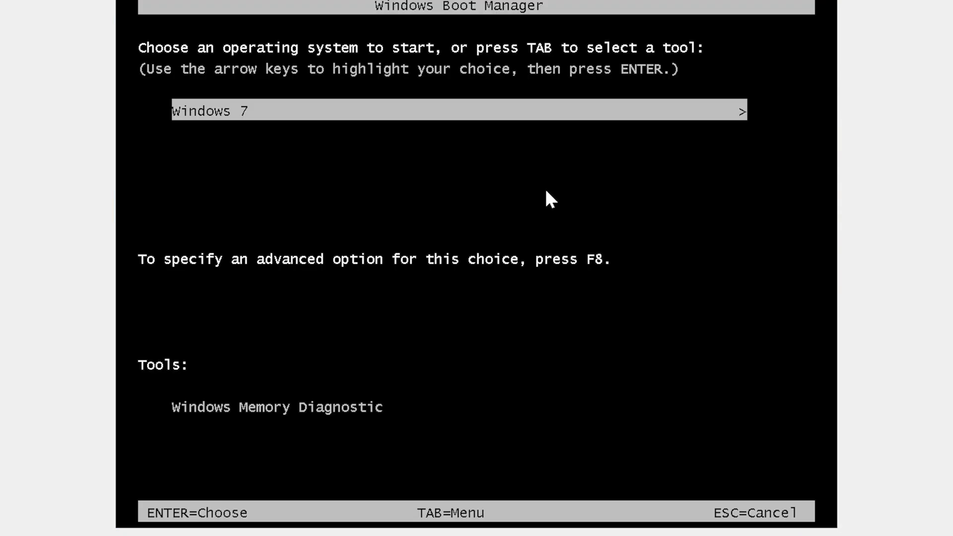
pyautogui.press('Return')
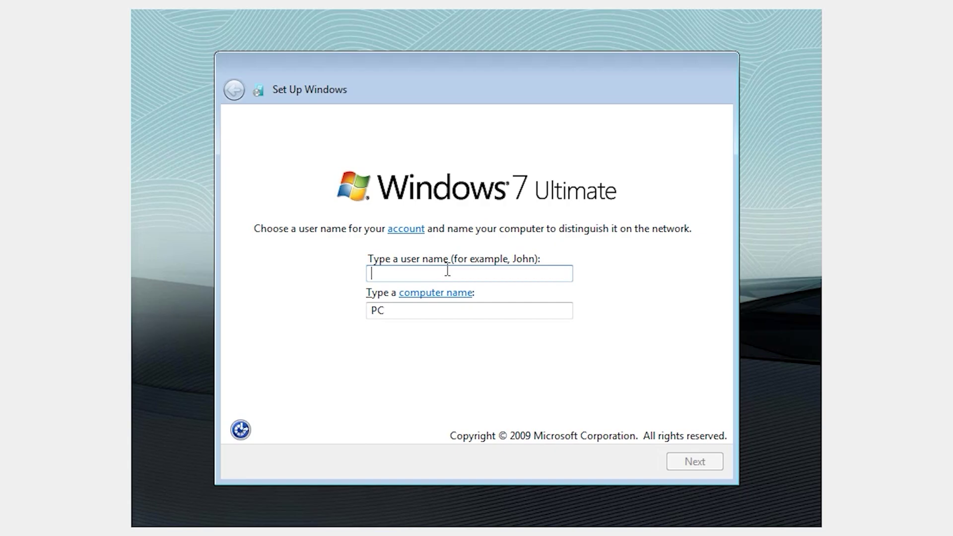
# - Enter a user name, then set and confirm the account password and add a password hint
pyautogui.write('admin')
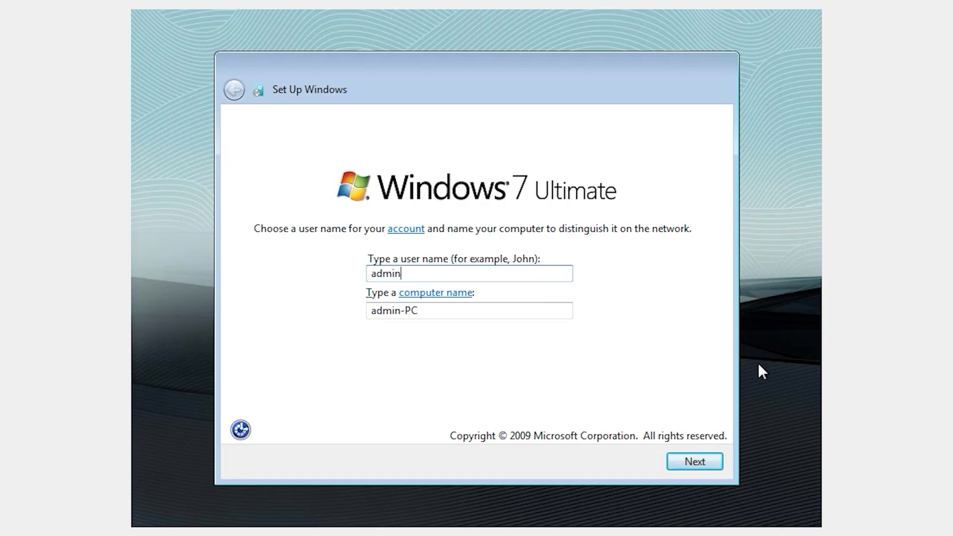
pyautogui.click(694, 462)
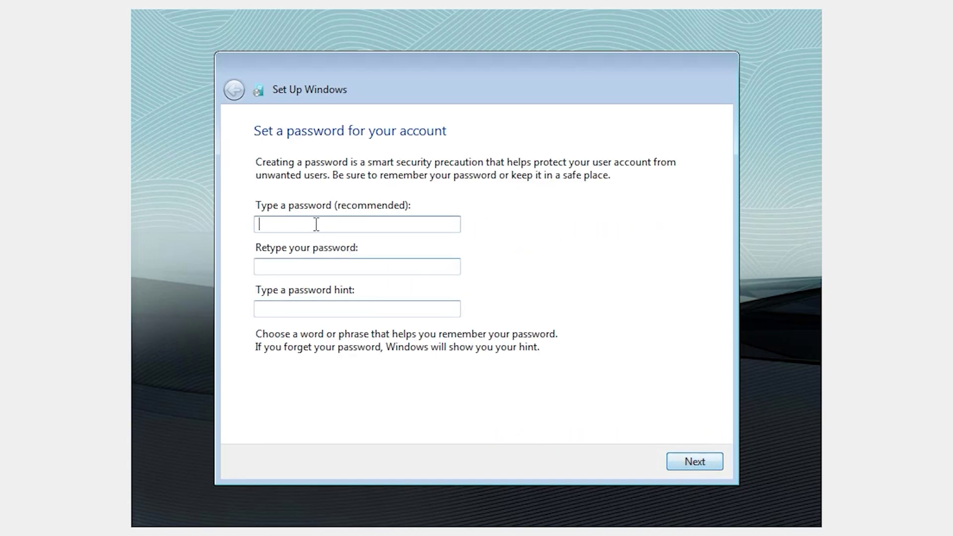
pyautogui.write('admin')
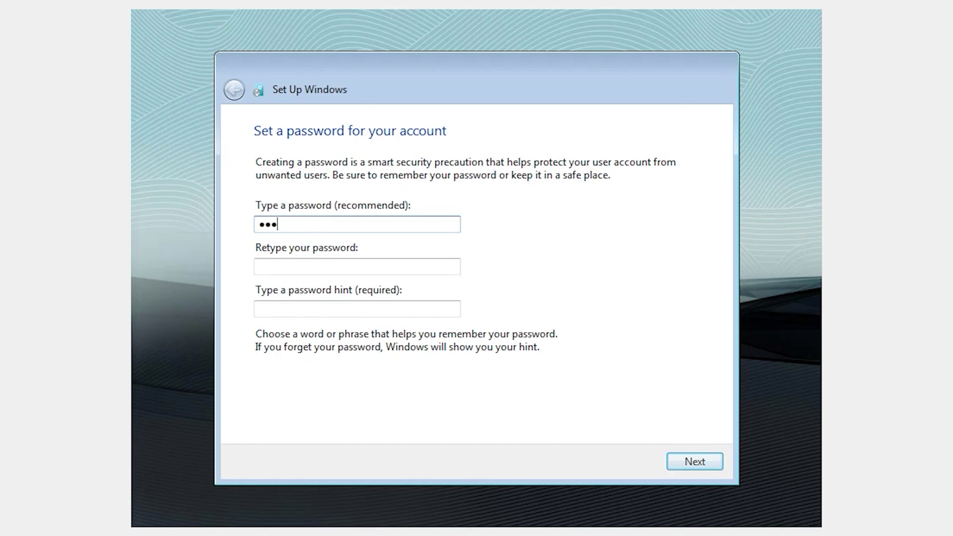
pyautogui.click(351, 266)
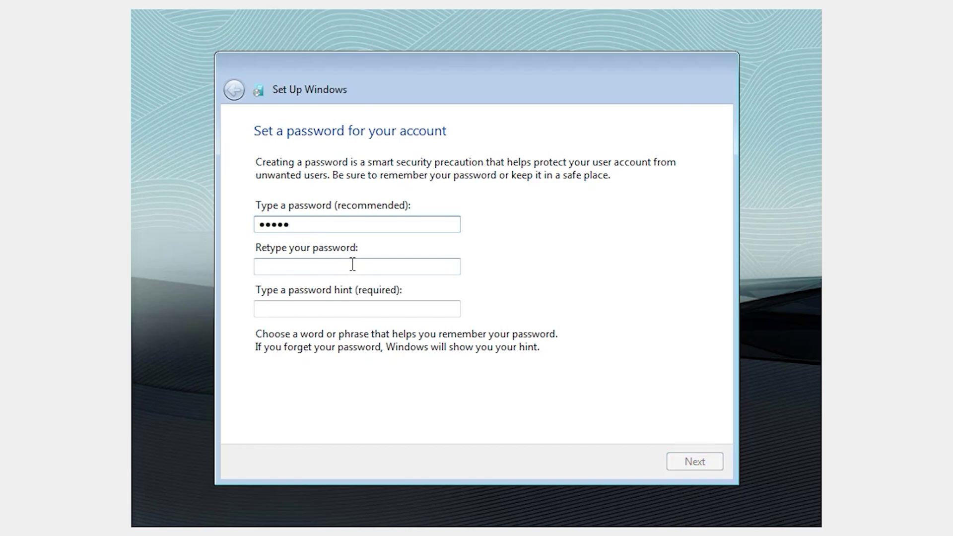
pyautogui.write('admin')
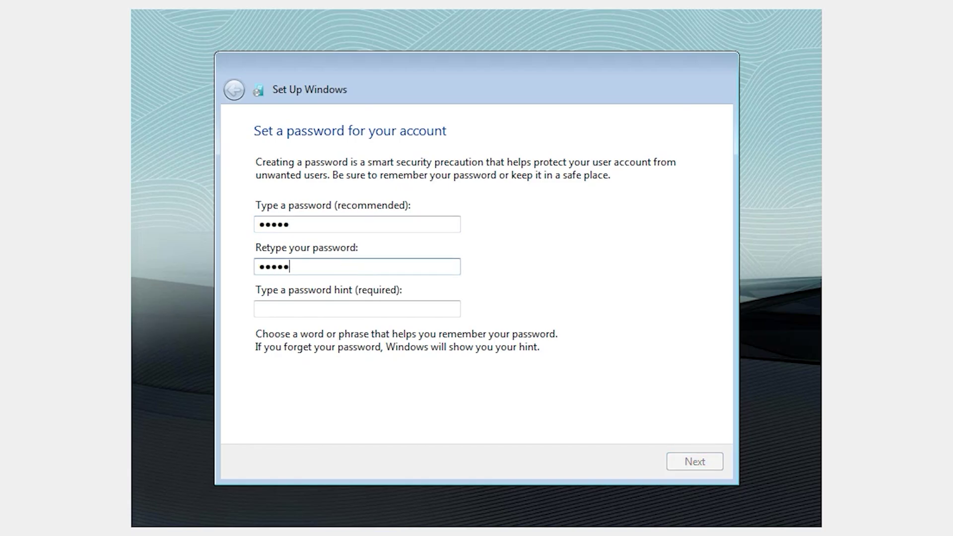
pyautogui.click(361, 309)
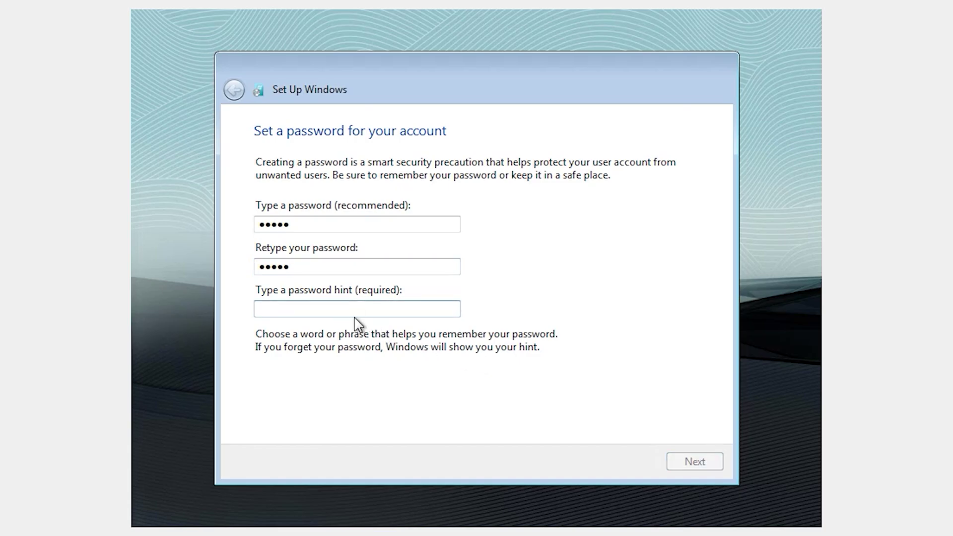
pyautogui.write('nu')
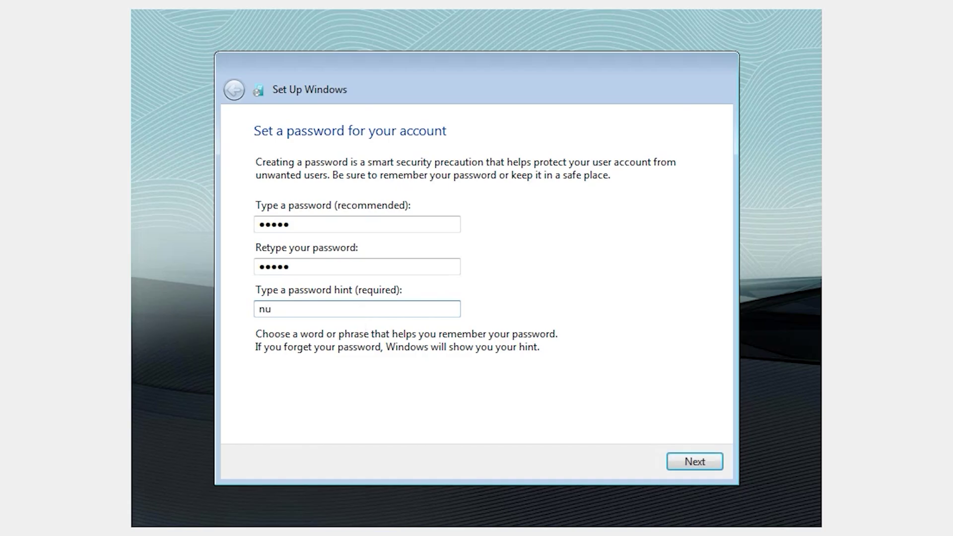
pyautogui.click(702, 461)
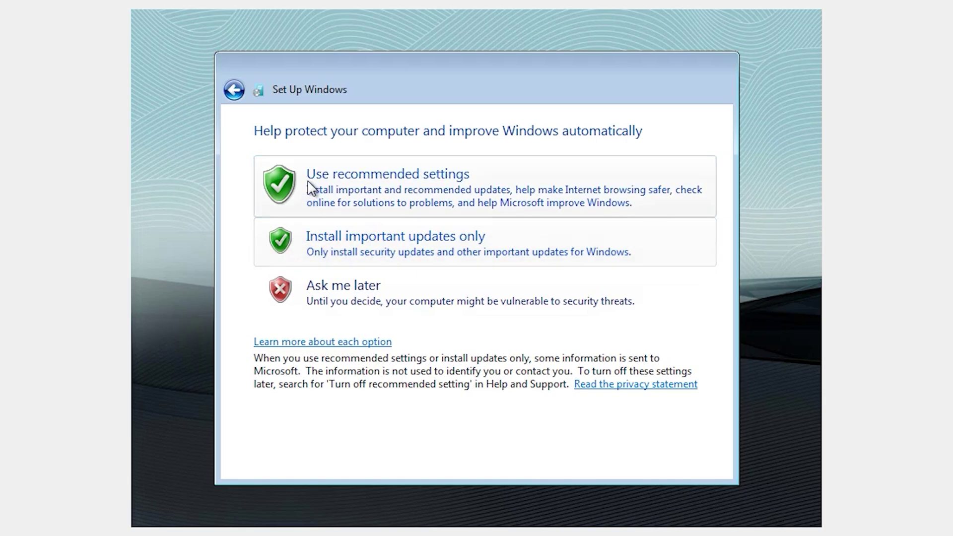
# - Use recommended update settings, keep the shown time and date, and choose Home network
pyautogui.click(399, 183)
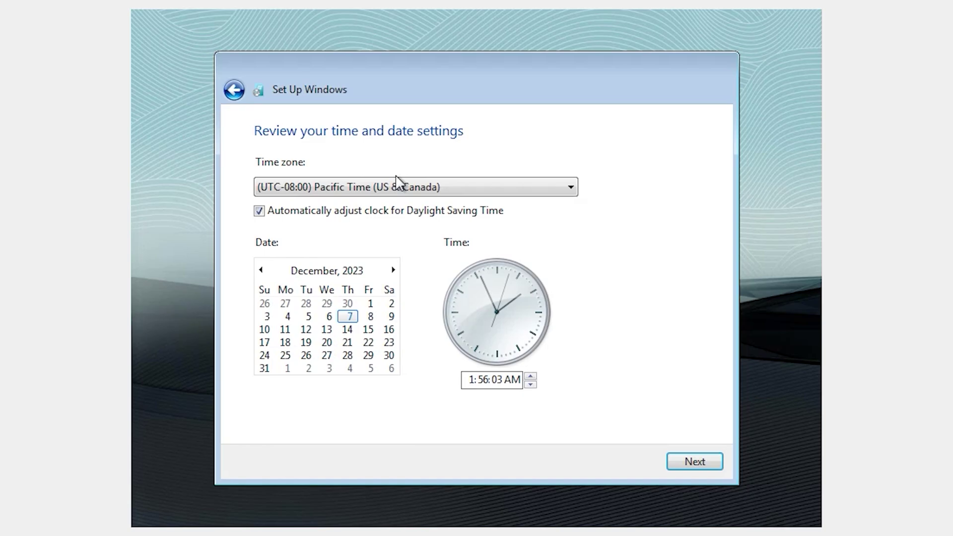
pyautogui.click(704, 463)
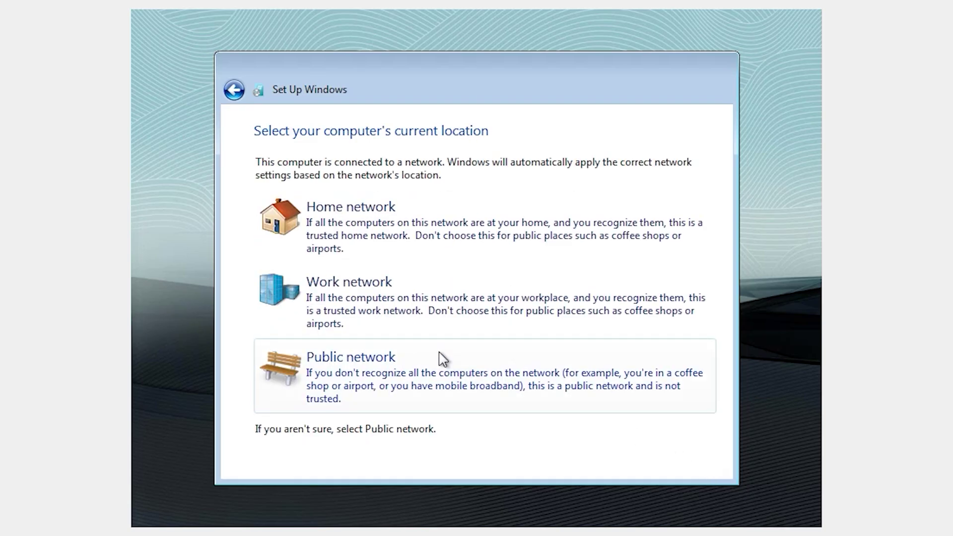
pyautogui.click(322, 220)
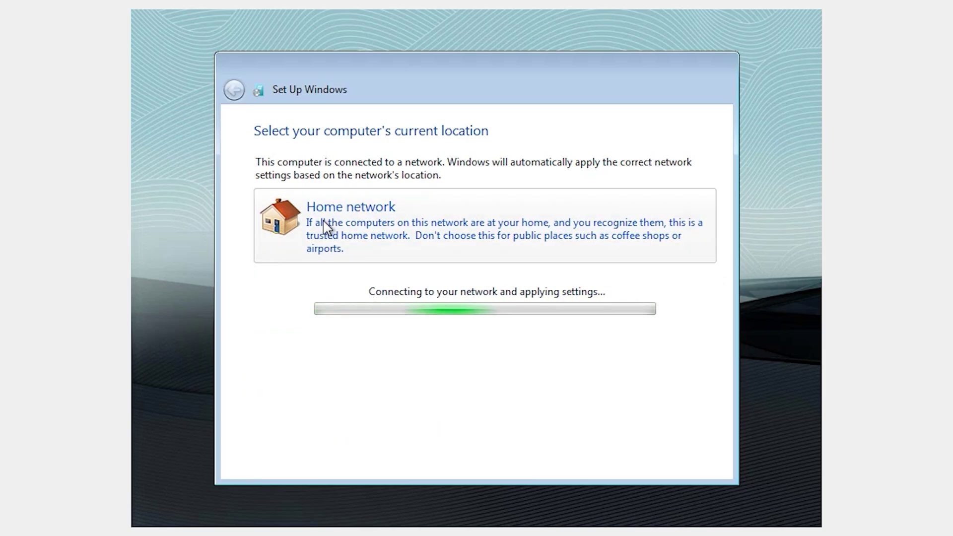